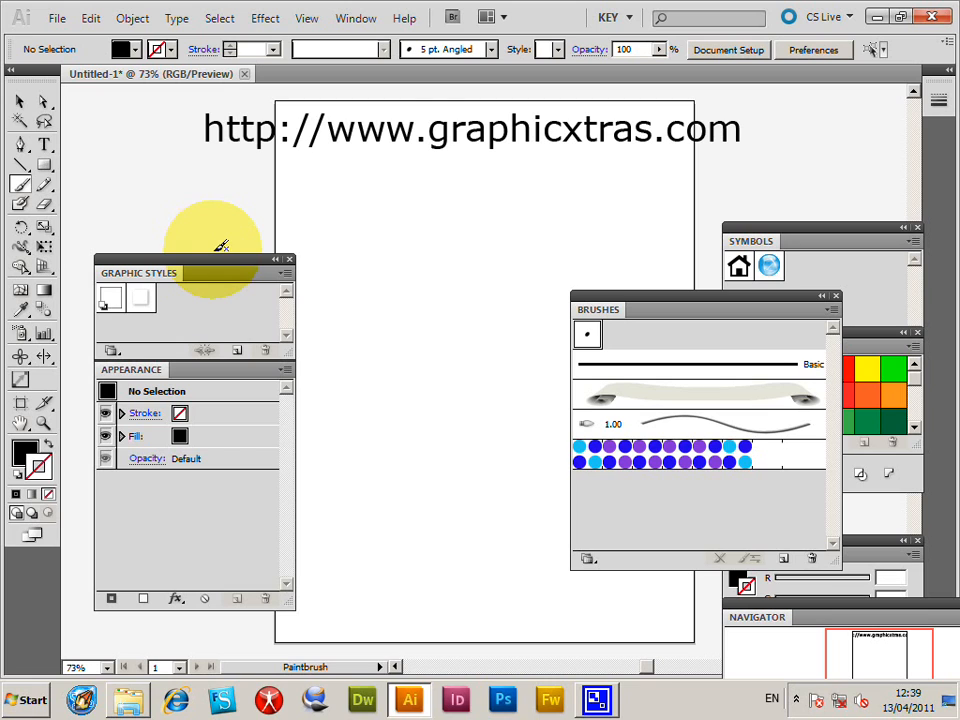
Step: Reposition the Brushes panel up the page and show its flyout menu of library options
{"action": "left_click", "coordinate": [356, 18]}
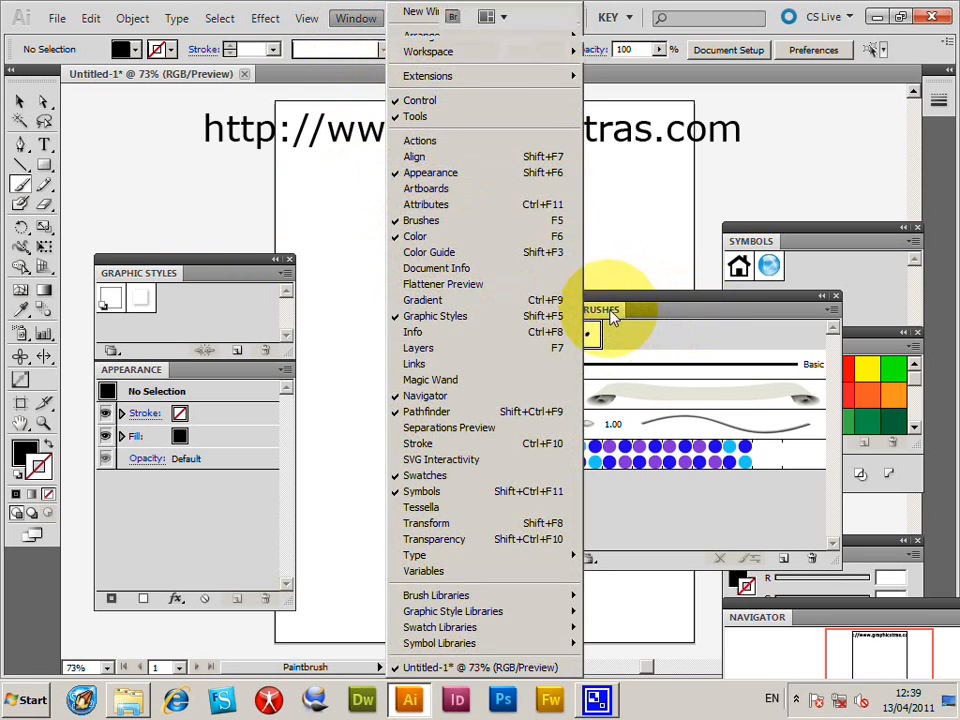
{"action": "left_click_drag", "start_coordinate": [612, 312], "coordinate": [566, 250]}
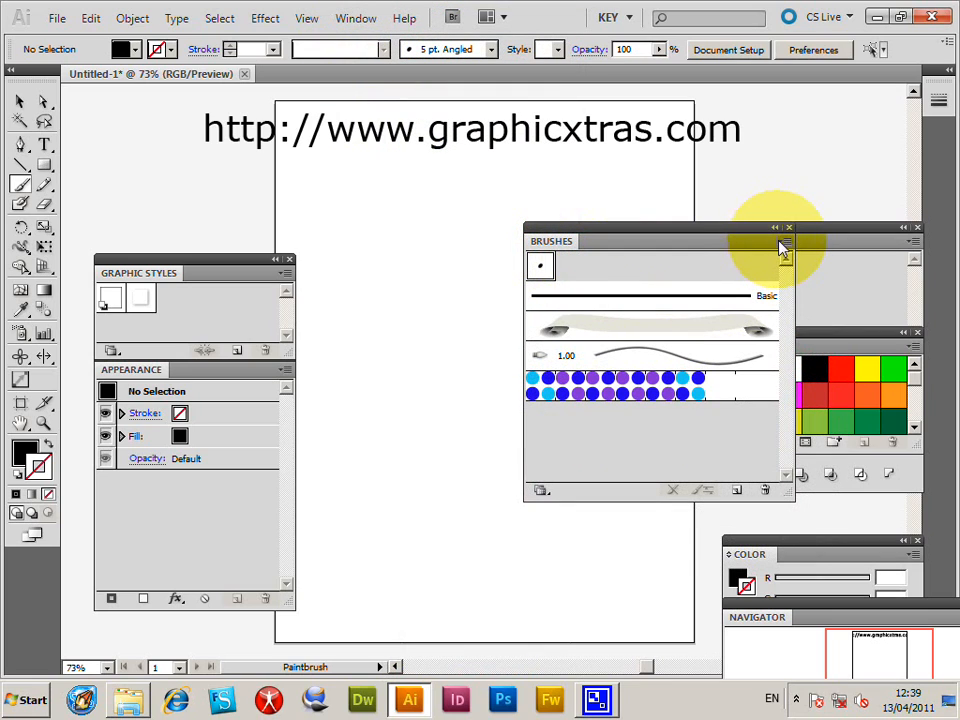
{"action": "left_click_drag", "start_coordinate": [330, 180], "coordinate": [600, 200]}
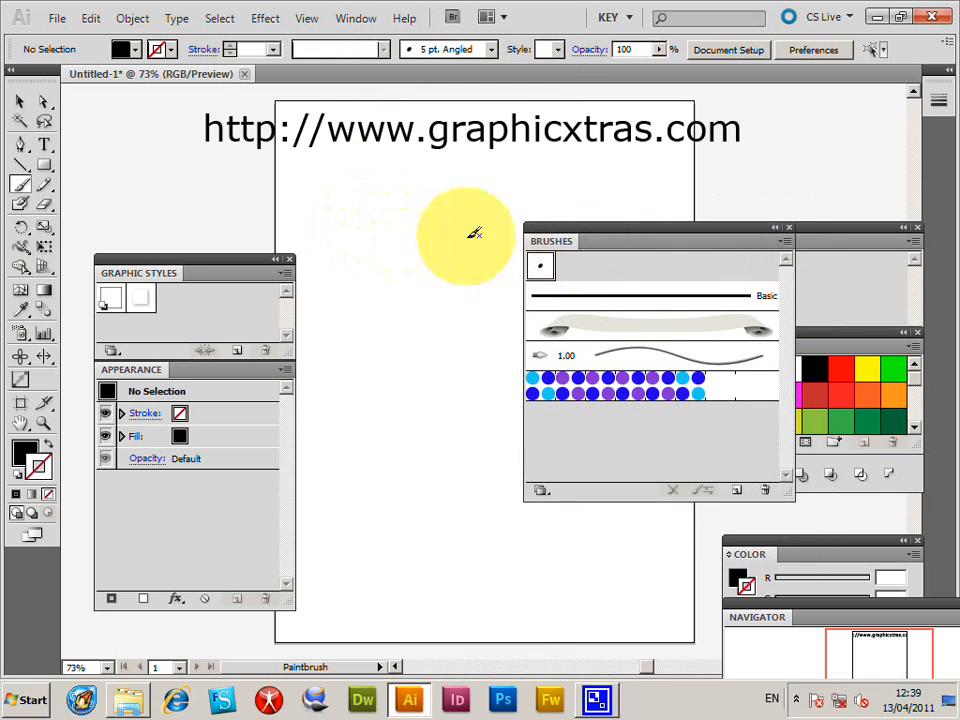
{"action": "left_click", "coordinate": [784, 244]}
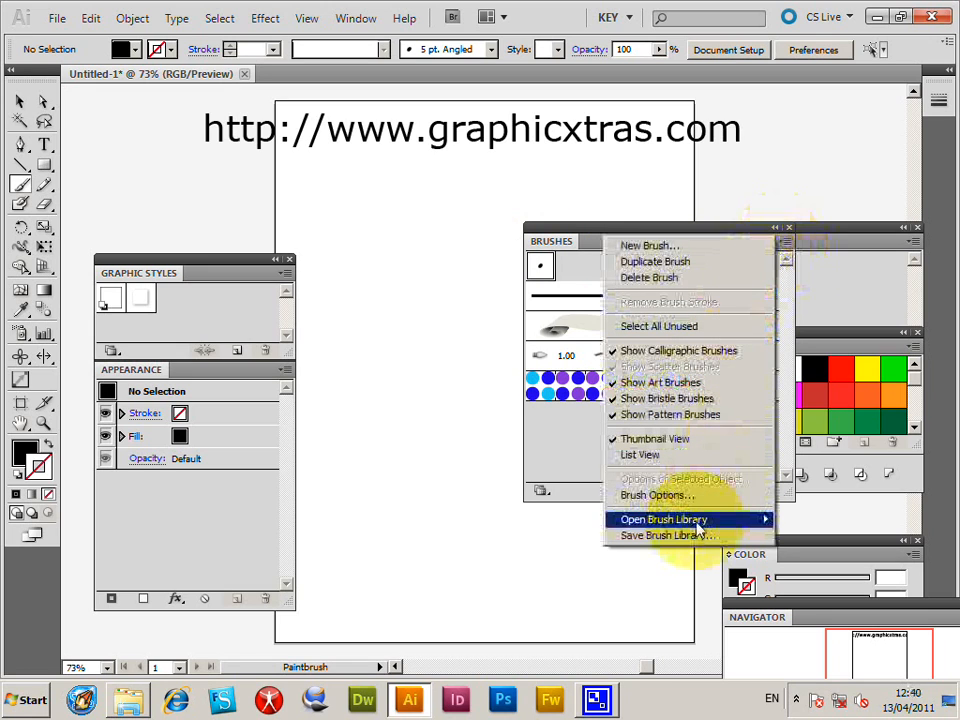
{"action": "mouse_move", "coordinate": [663, 519]}
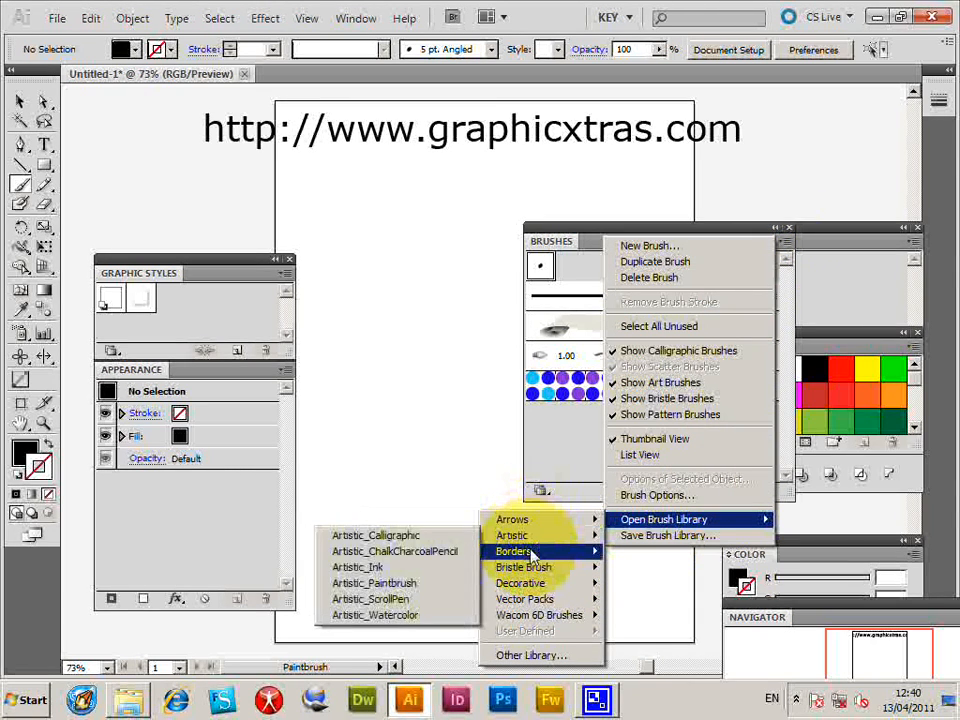
{"action": "mouse_move", "coordinate": [512, 519]}
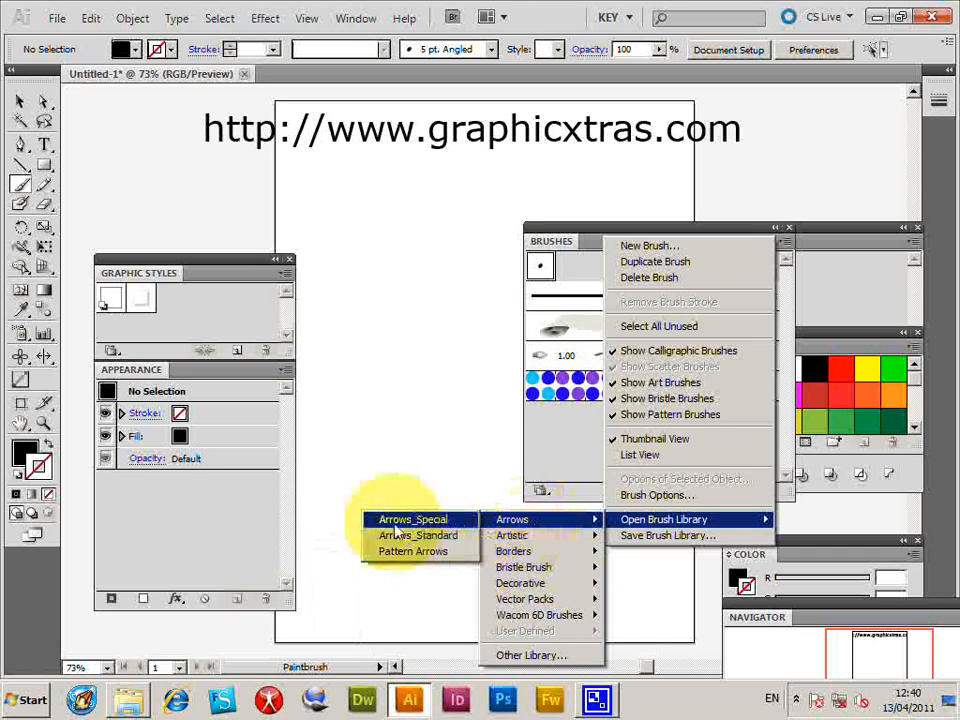
Step: Switch to a Windows Explorer window showing Illustrator's Presets > en_GB > Brushes folder
{"action": "left_click", "coordinate": [242, 621]}
{"action": "left_click", "coordinate": [128, 700]}
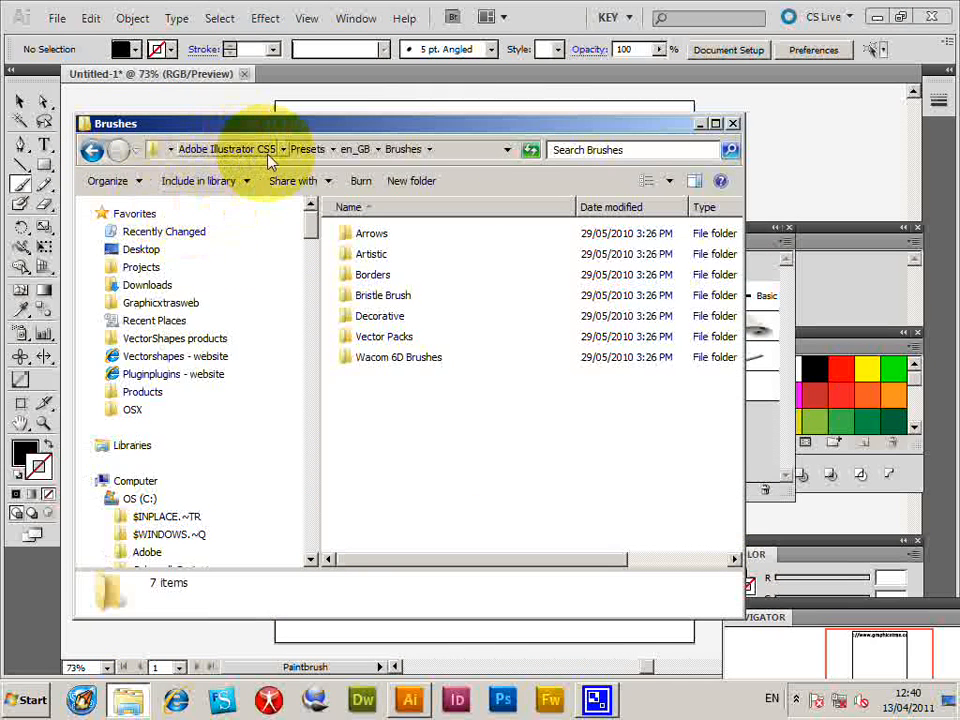
{"action": "mouse_move", "coordinate": [200, 380]}
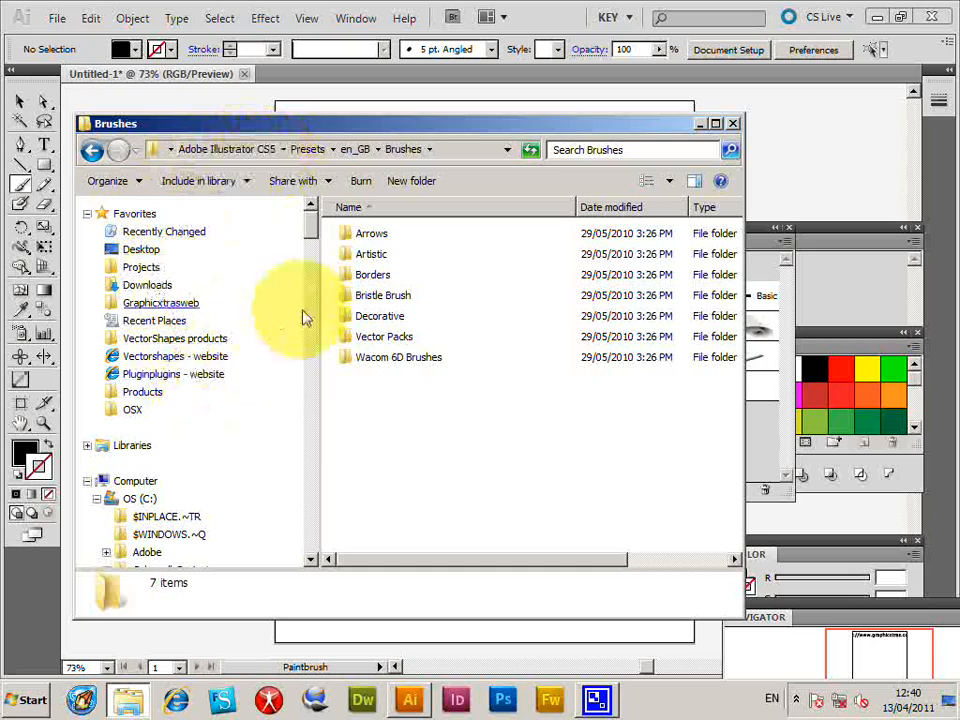
{"action": "mouse_move", "coordinate": [311, 225]}
{"action": "left_mouse_down"}
{"action": "mouse_move", "coordinate": [313, 355]}
{"action": "mouse_move", "coordinate": [313, 335]}
{"action": "left_mouse_up"}
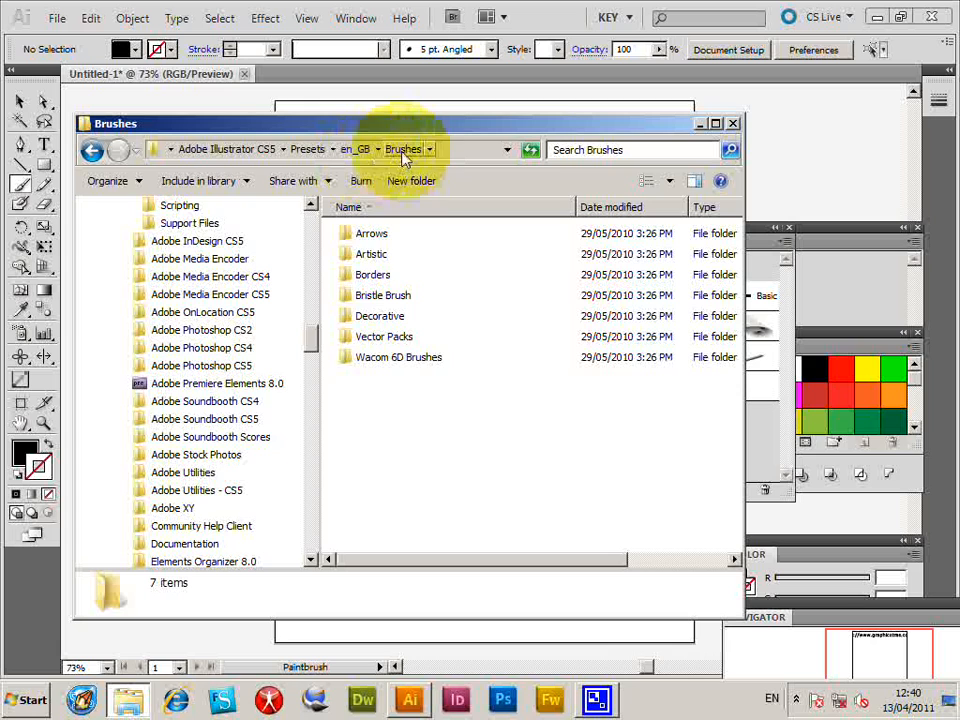
Step: View the three brush files inside the Arrows folder, go back to Brushes, and close Explorer
{"action": "left_click", "coordinate": [372, 233]}
{"action": "double_click", "coordinate": [372, 233]}
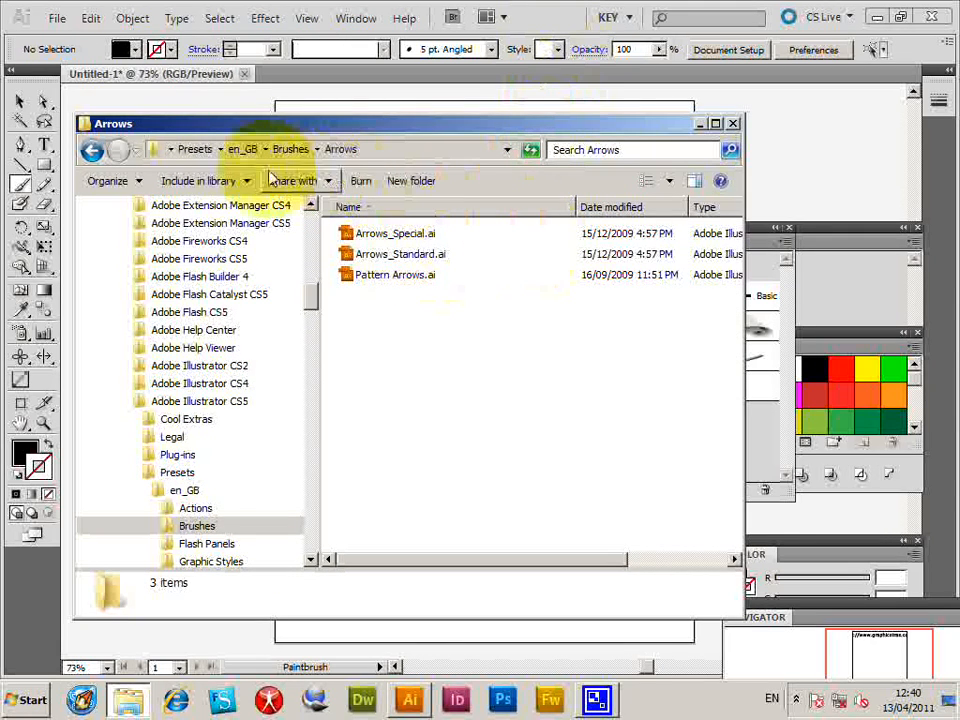
{"action": "left_click", "coordinate": [92, 150]}
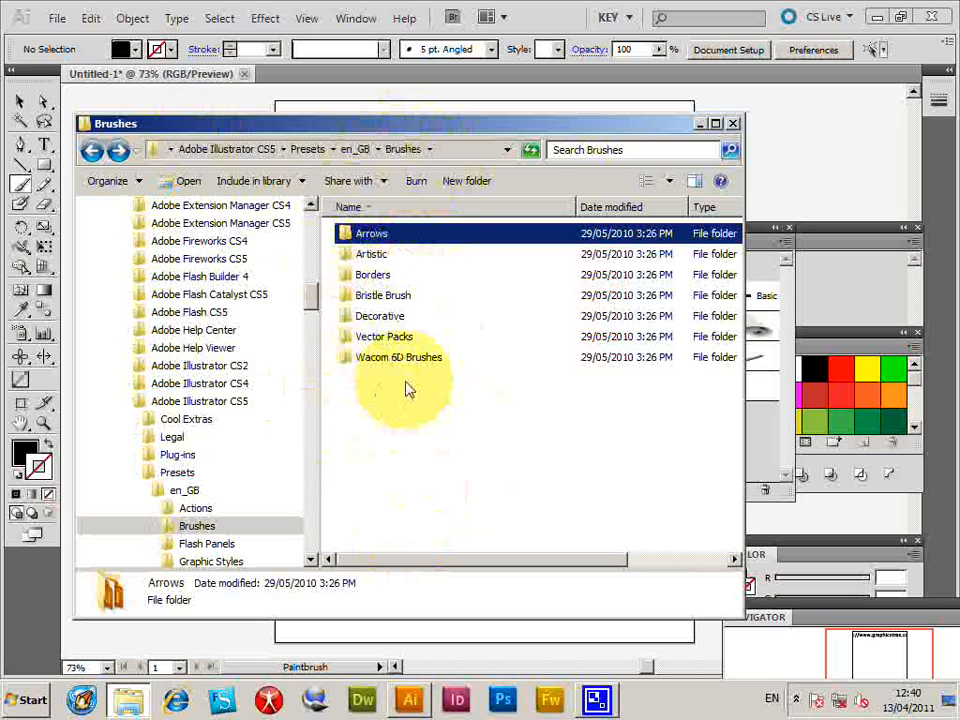
{"action": "left_click", "coordinate": [772, 252]}
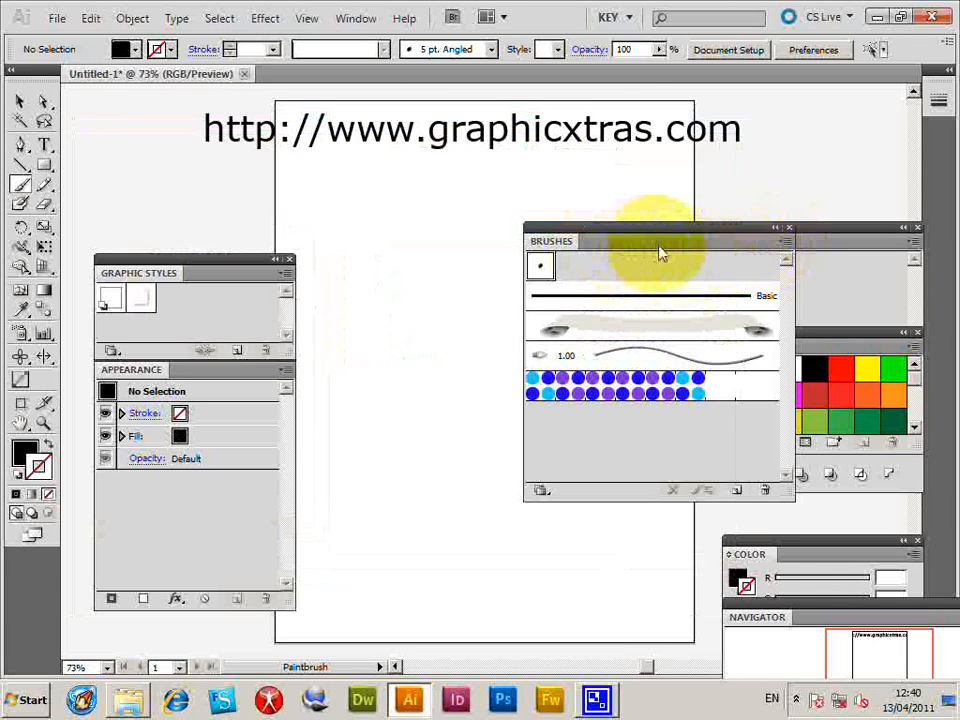
Step: Choose Open Brush Library > Other Library… from the Brushes panel menu
{"action": "left_click", "coordinate": [784, 244]}
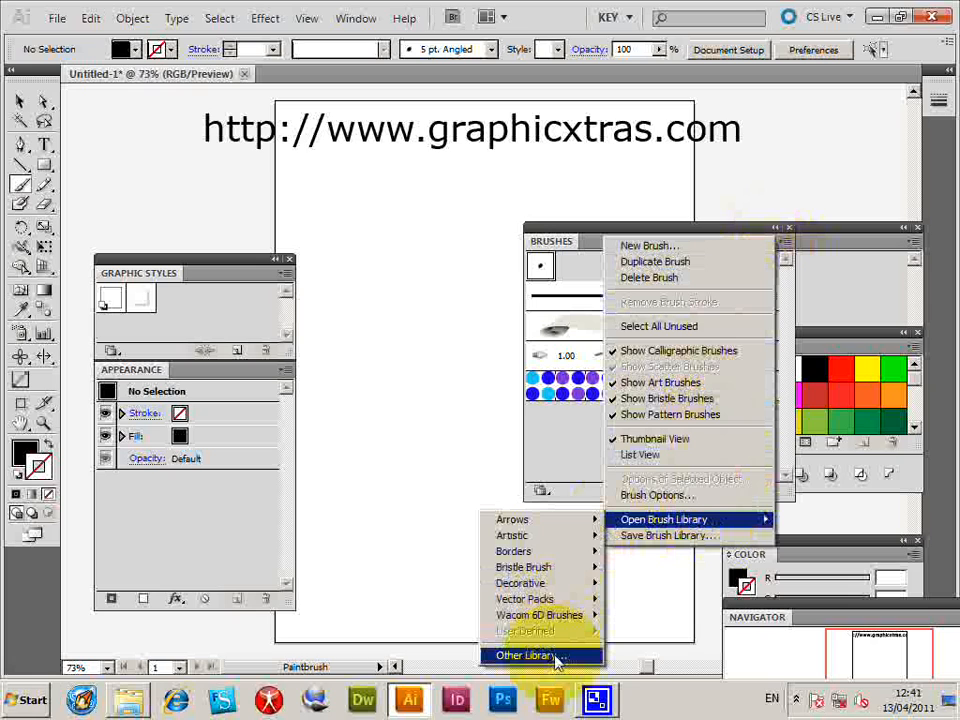
{"action": "left_click", "coordinate": [530, 655]}
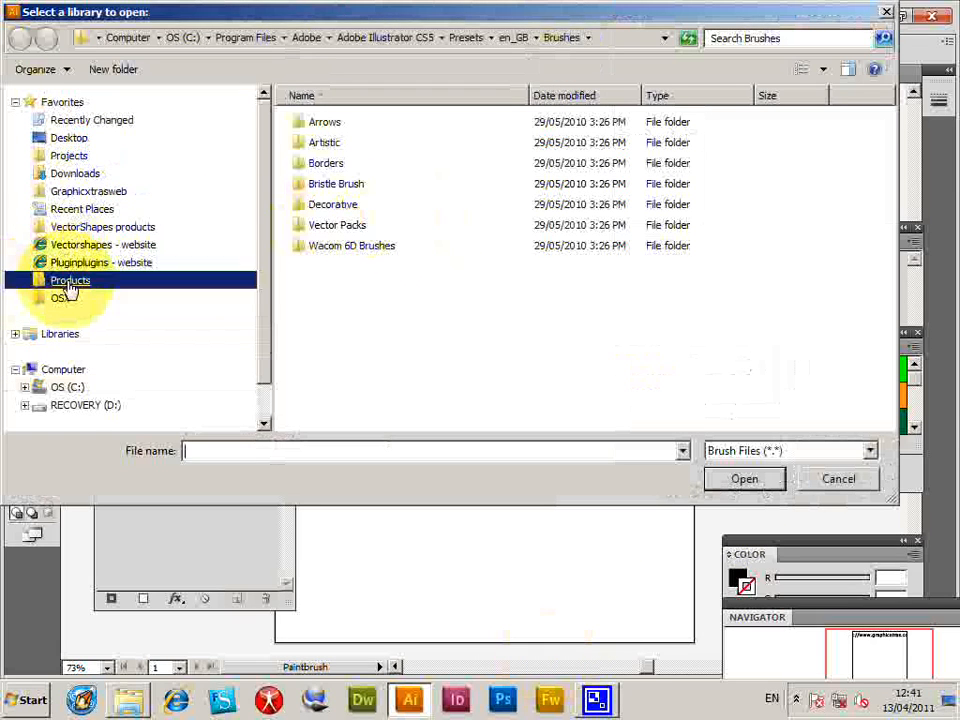
Step: Navigate the library chooser to Products > Adobe > Illustrator > Brushes
{"action": "left_click", "coordinate": [70, 280]}
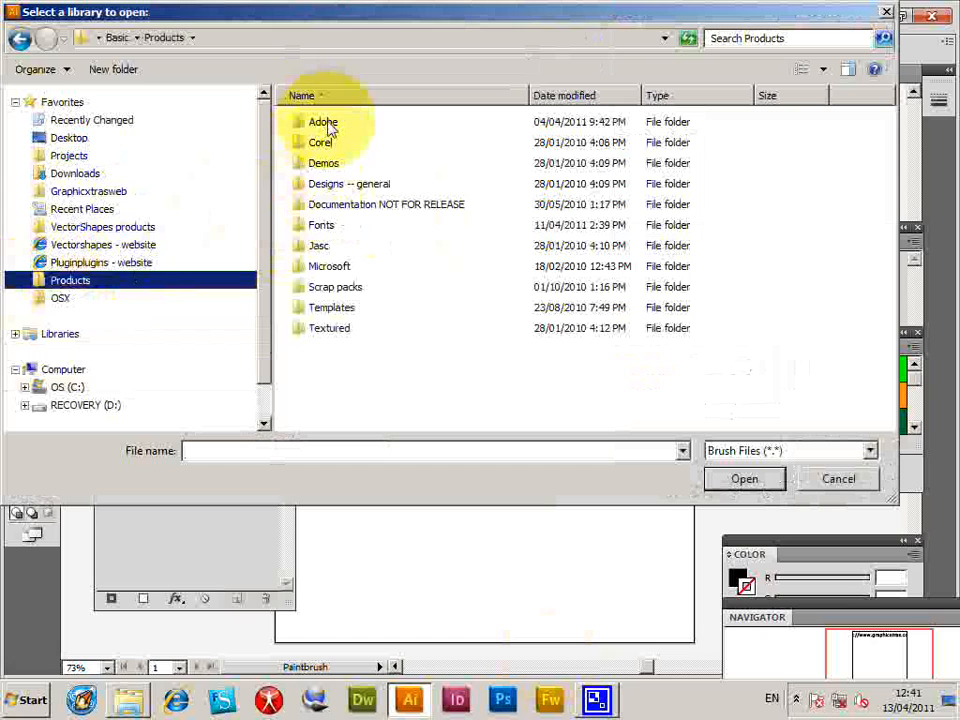
{"action": "double_click", "coordinate": [323, 122]}
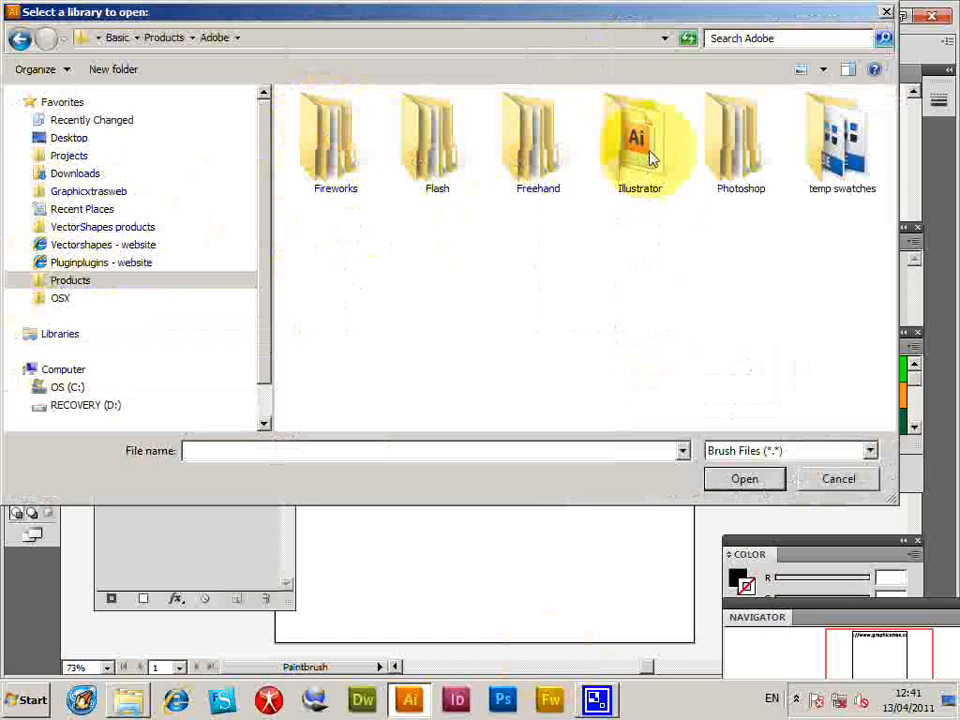
{"action": "double_click", "coordinate": [650, 155]}
{"action": "double_click", "coordinate": [332, 146]}
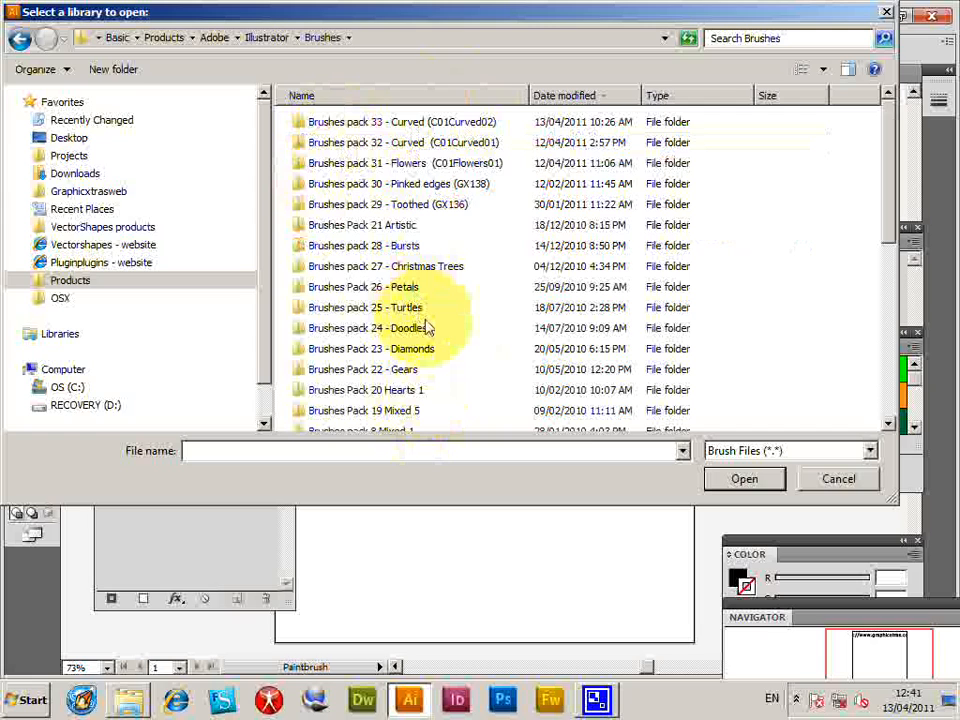
Step: Load GX33_Curved_001.ai from Brushes pack 33 > Brushes for Illustrator
{"action": "double_click", "coordinate": [403, 125]}
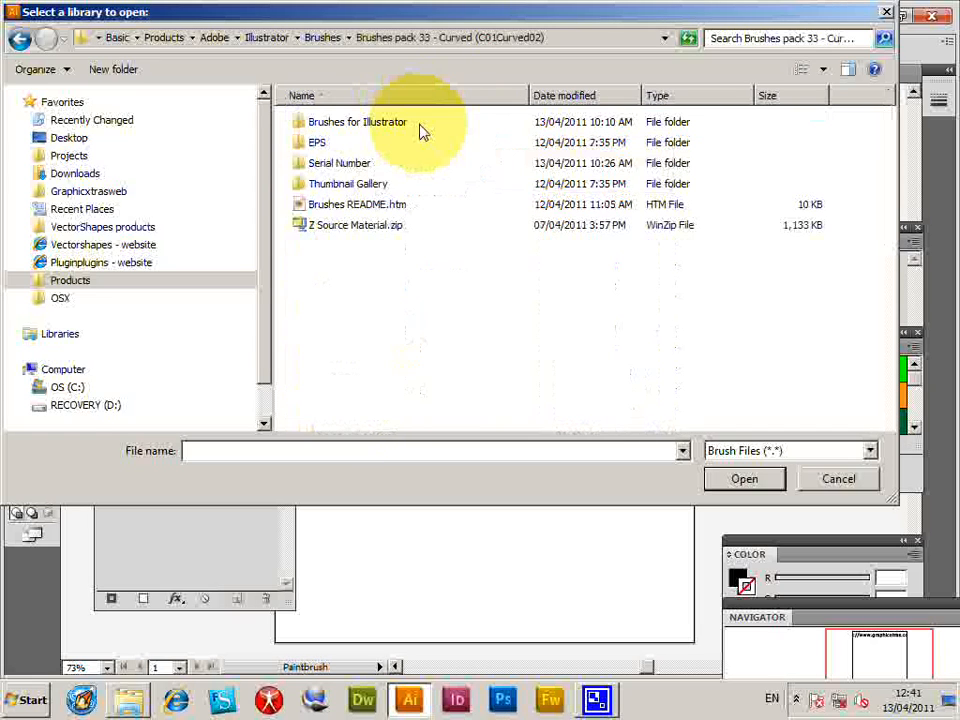
{"action": "double_click", "coordinate": [357, 121]}
{"action": "left_click", "coordinate": [360, 121]}
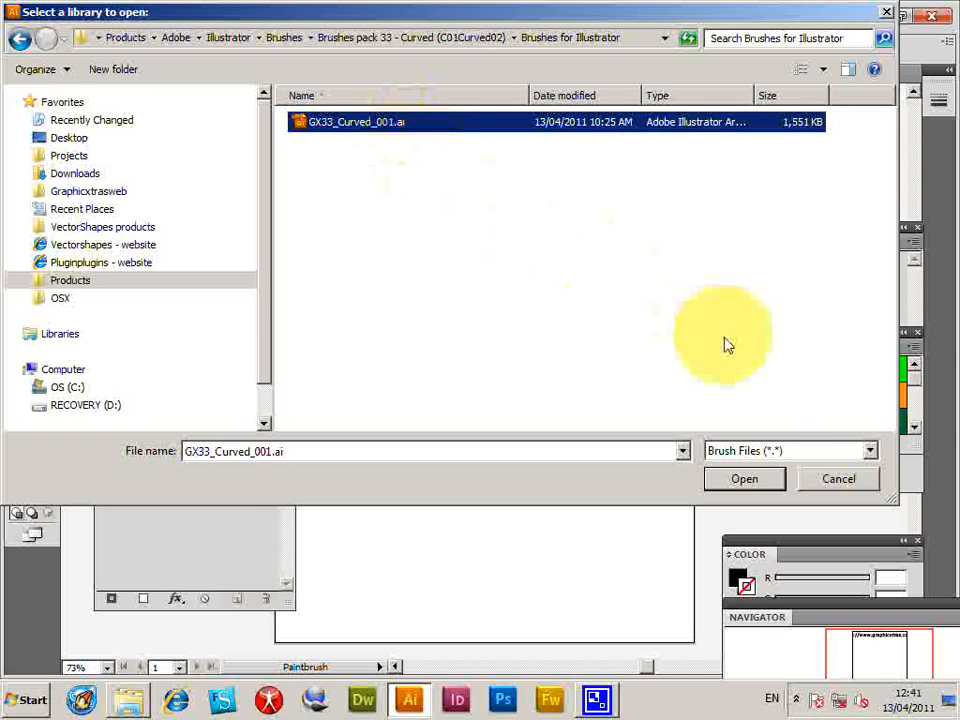
{"action": "left_click", "coordinate": [752, 484]}
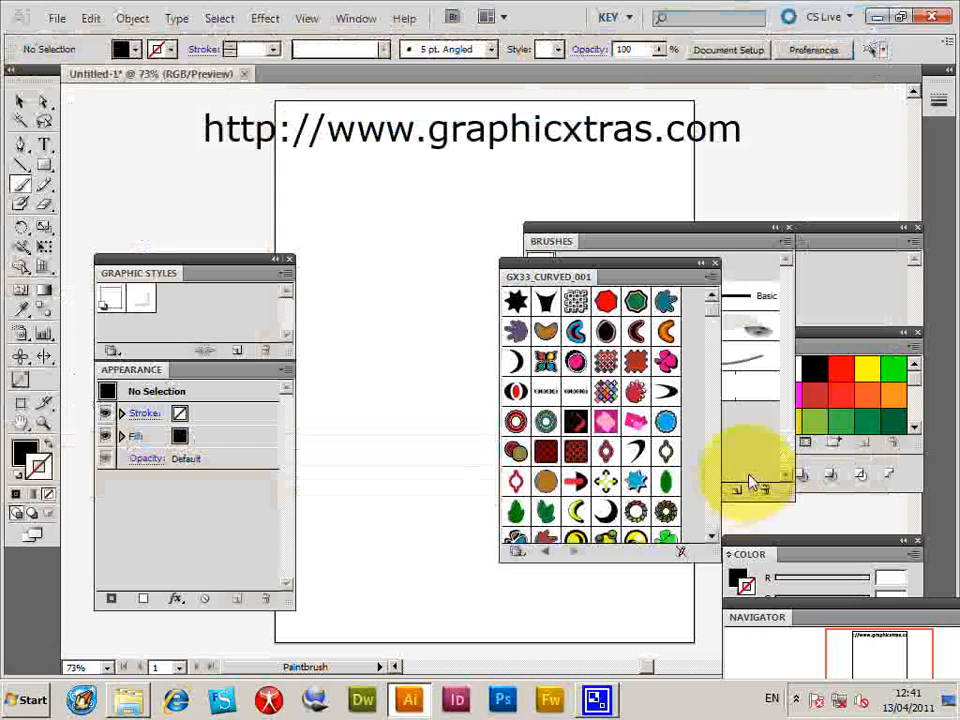
Step: Move the GX33_CURVED_001 library panel up and right over the Brushes panel
{"action": "mouse_move", "coordinate": [560, 277]}
{"action": "left_mouse_down"}
{"action": "mouse_move", "coordinate": [700, 243]}
{"action": "mouse_move", "coordinate": [640, 190]}
{"action": "left_mouse_up"}
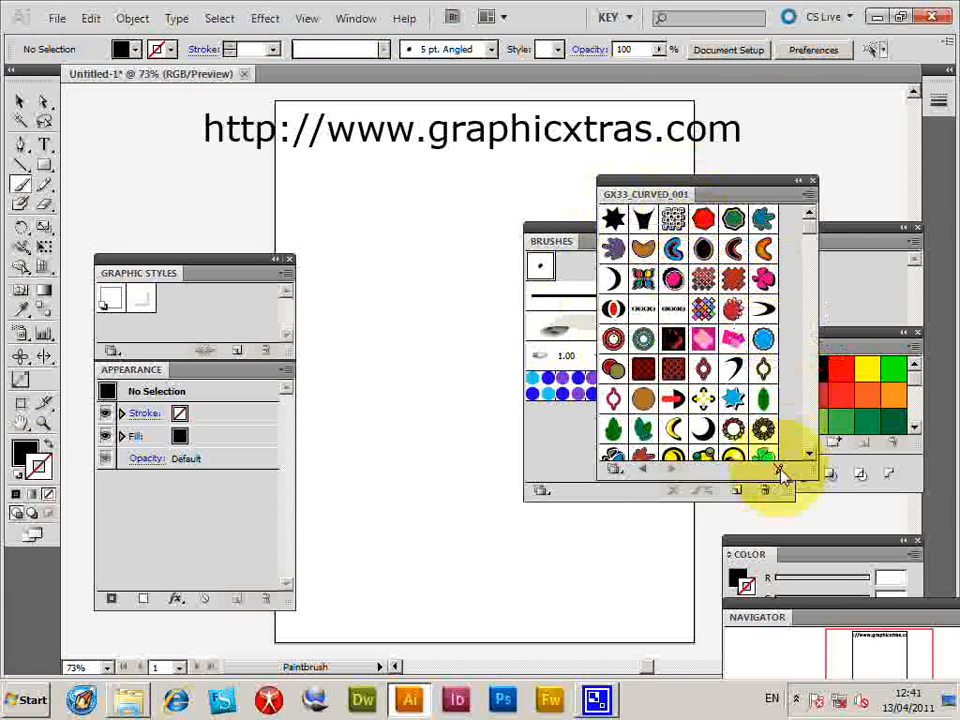
Step: Add eleven scatter brushes (rings, crescents, yellow circle etc.) from GX33_CURVED_001 to the Brushes panel
{"action": "left_click", "coordinate": [673, 253]}
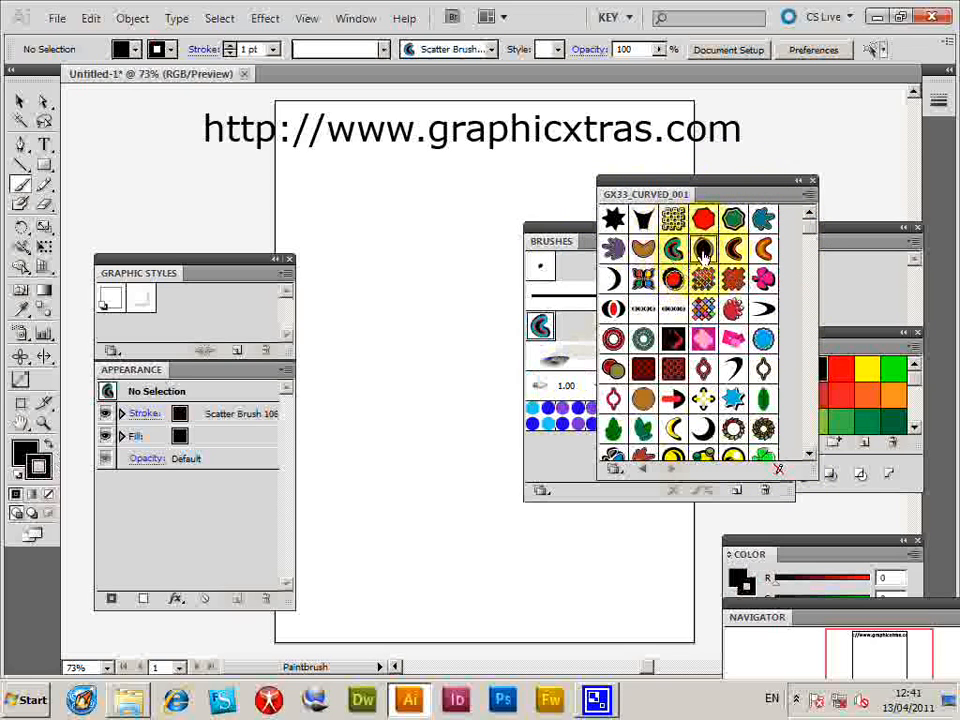
{"action": "left_click", "coordinate": [673, 310]}
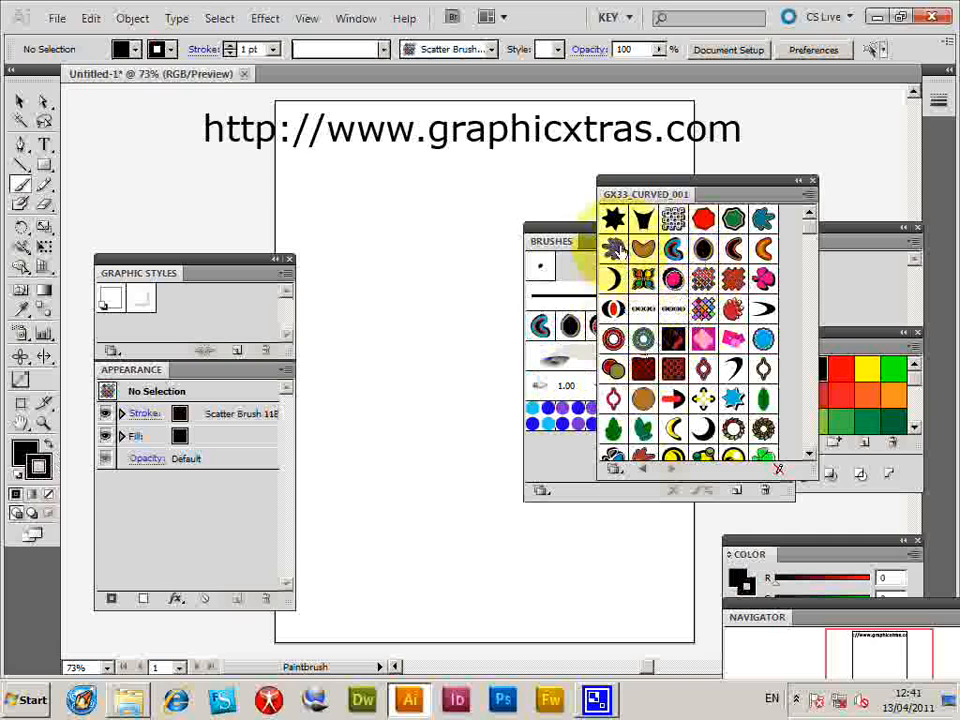
{"action": "left_click", "coordinate": [613, 340]}
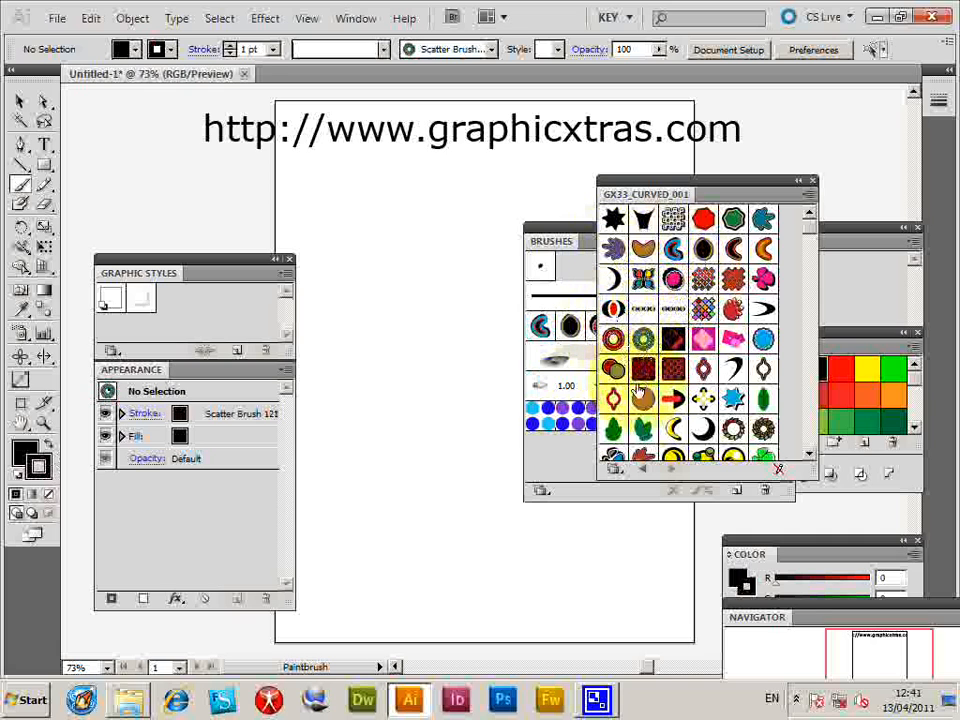
{"action": "left_click", "coordinate": [613, 370]}
{"action": "left_click", "coordinate": [614, 400]}
{"action": "left_click", "coordinate": [643, 400]}
{"action": "left_click", "coordinate": [672, 400]}
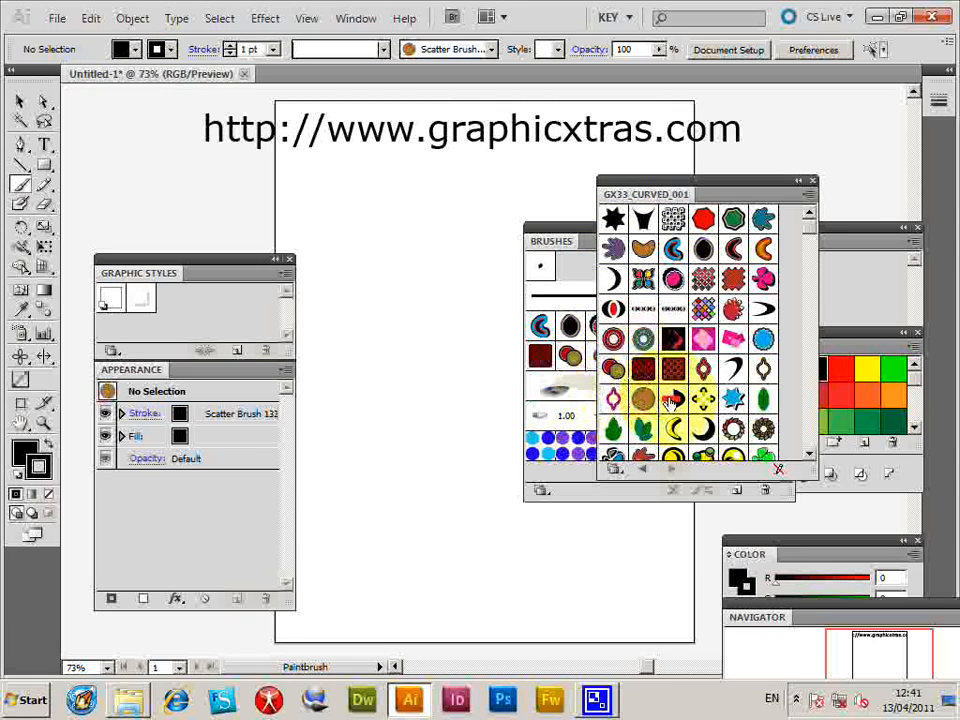
{"action": "left_click", "coordinate": [672, 430]}
{"action": "left_click", "coordinate": [702, 430]}
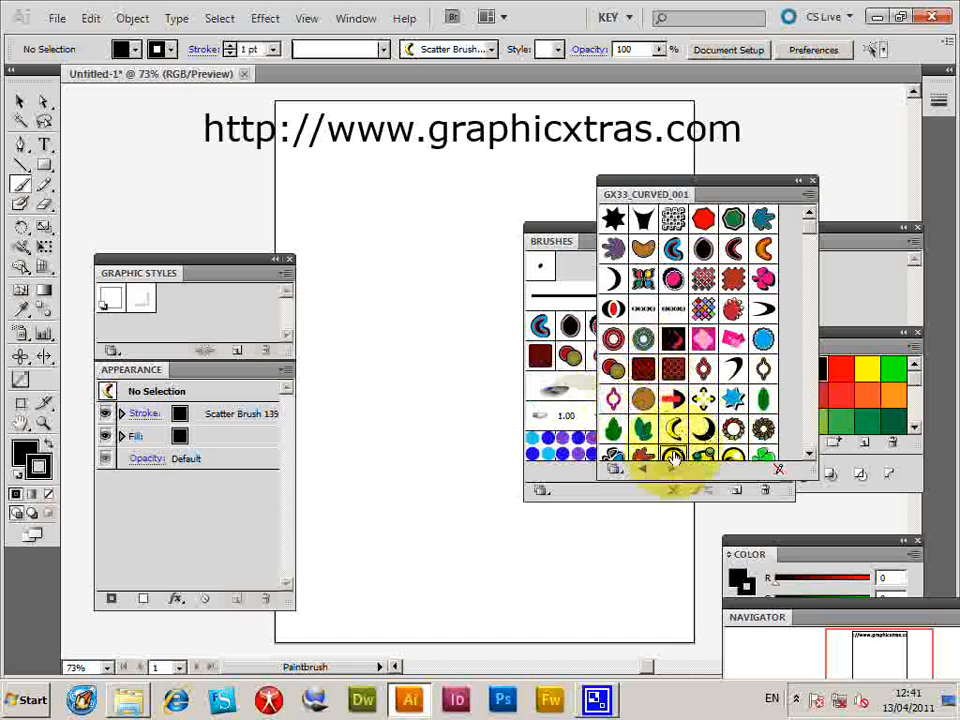
{"action": "left_click", "coordinate": [732, 430]}
{"action": "left_click", "coordinate": [762, 430]}
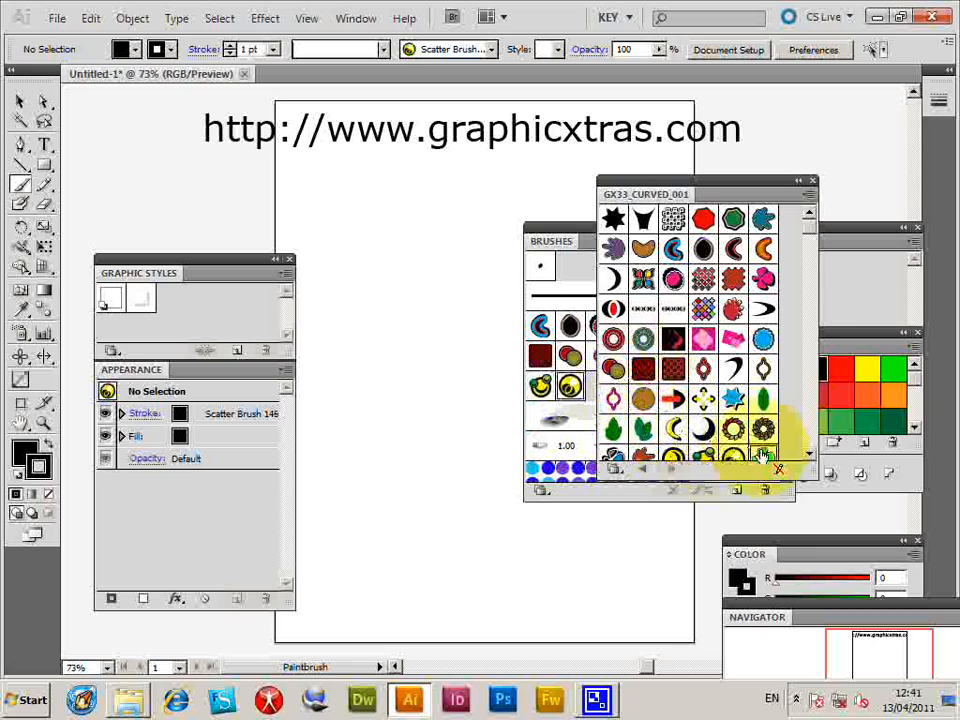
{"action": "left_click_drag", "start_coordinate": [809, 222], "coordinate": [809, 262]}
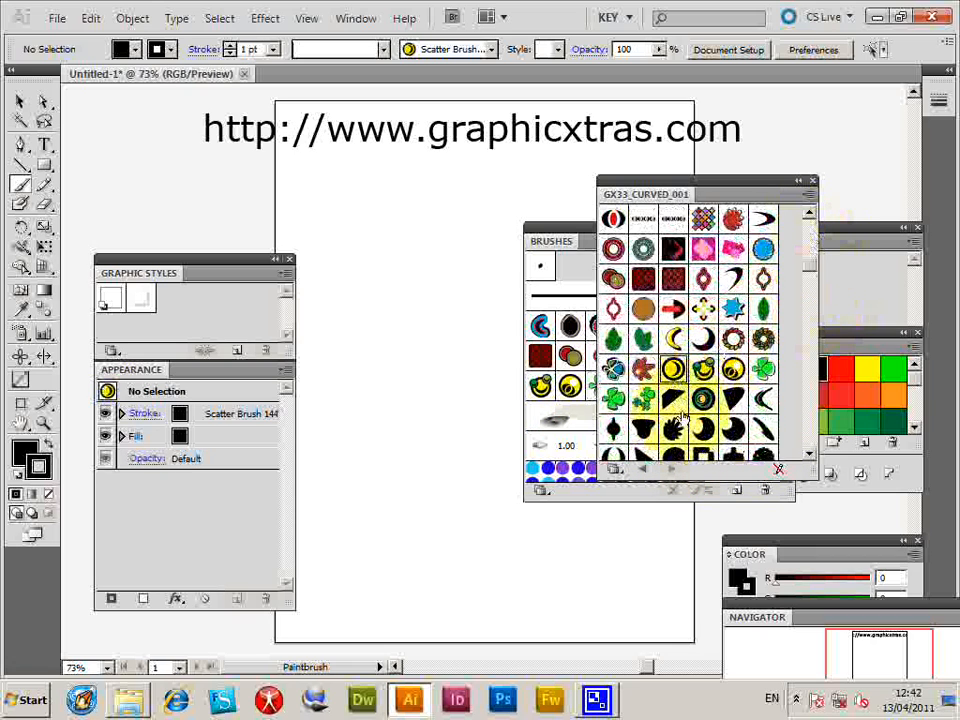
{"action": "left_click", "coordinate": [20, 185]}
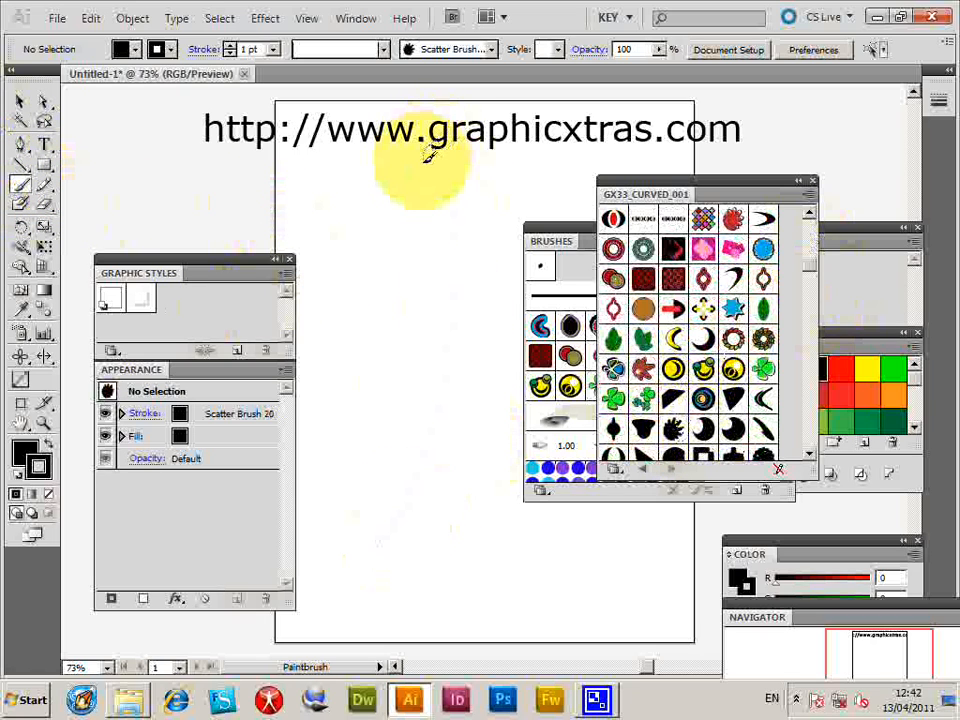
Step: Paint a curved scatter-brush path down the page and select it
{"action": "left_click_drag", "start_coordinate": [428, 158], "coordinate": [380, 565]}
{"action": "left_click", "coordinate": [20, 100]}
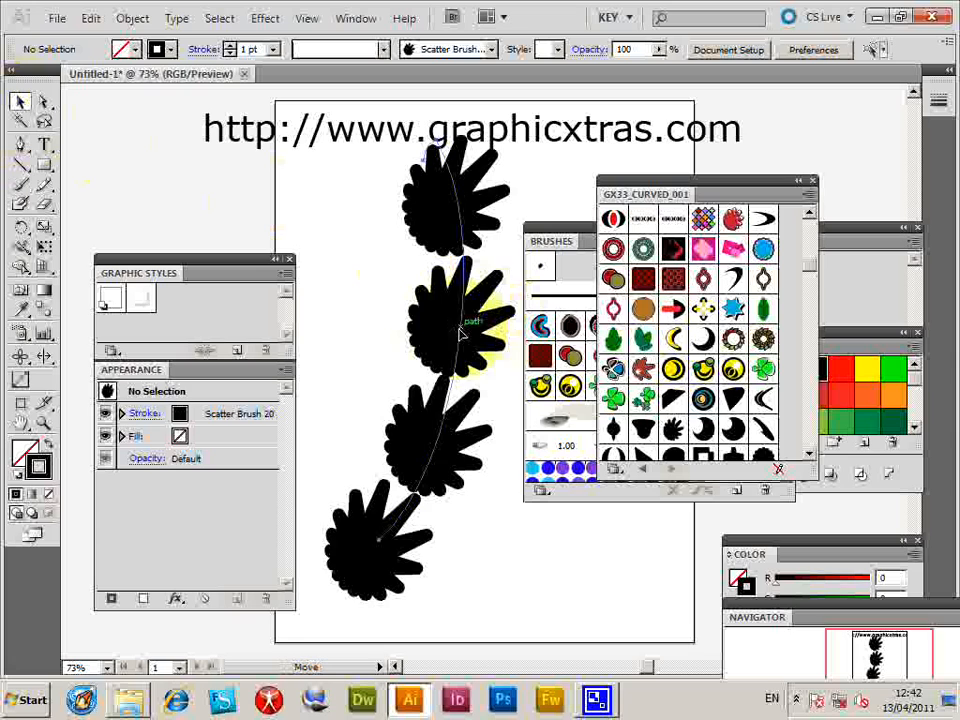
{"action": "left_click", "coordinate": [460, 332]}
Step: Try the green leaf and other scatter brushes on the path, ending with yellow crescent circles
{"action": "left_click", "coordinate": [614, 340]}
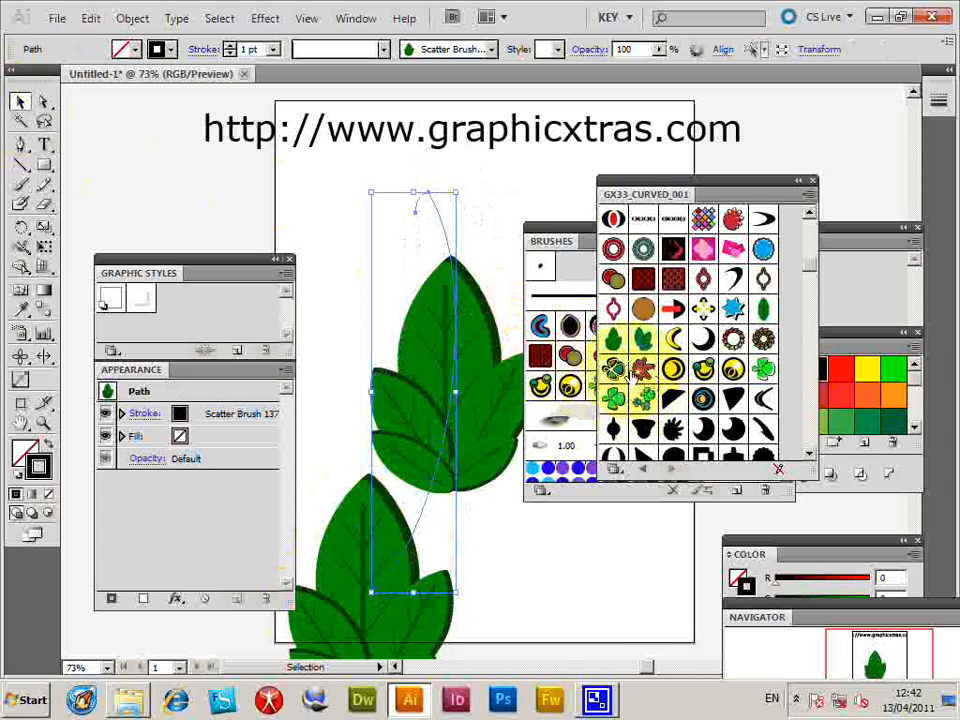
{"action": "left_click", "coordinate": [606, 372]}
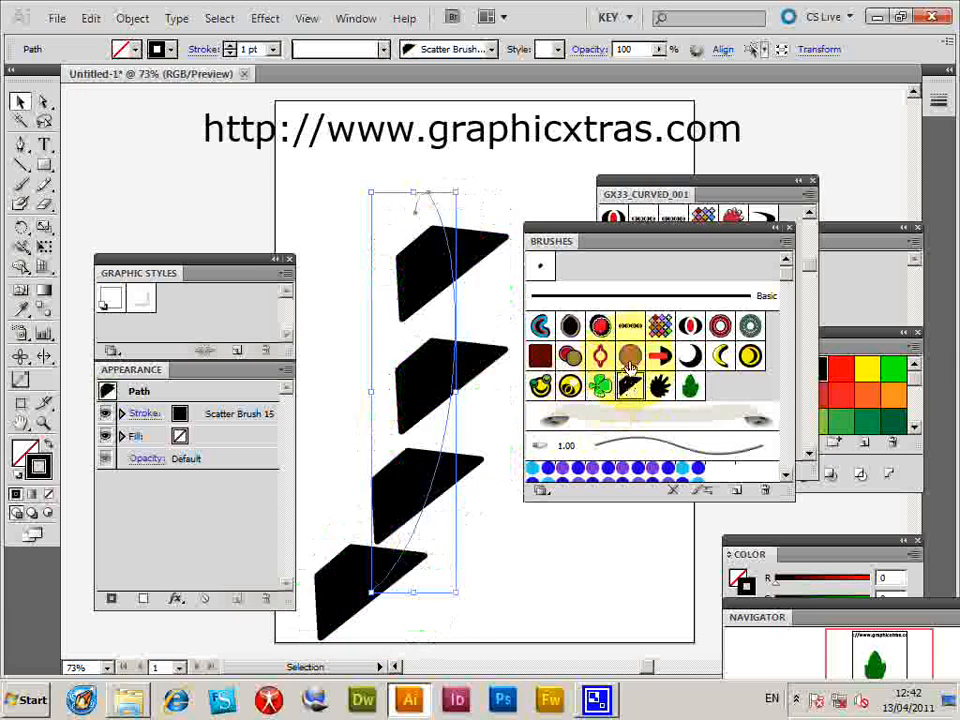
{"action": "left_click", "coordinate": [640, 340]}
{"action": "left_click", "coordinate": [693, 357]}
{"action": "left_click", "coordinate": [722, 355]}
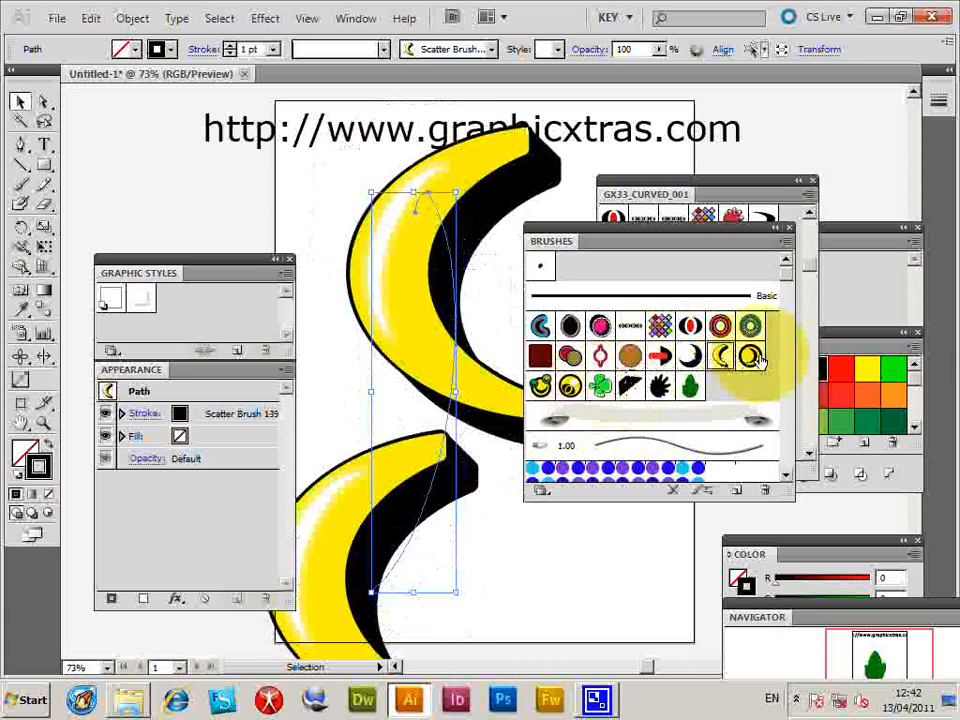